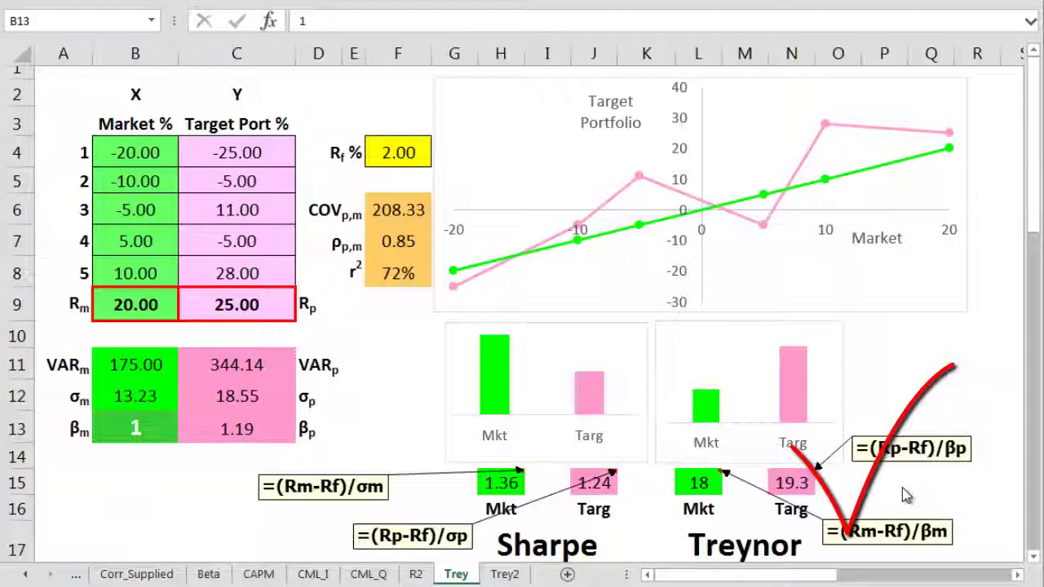
- Enter target portfolio returns 25, -20, 16, -12, 32 and Rp 24 down column C
left_click(264, 151)
type("25")
key("Return")
type("-20")
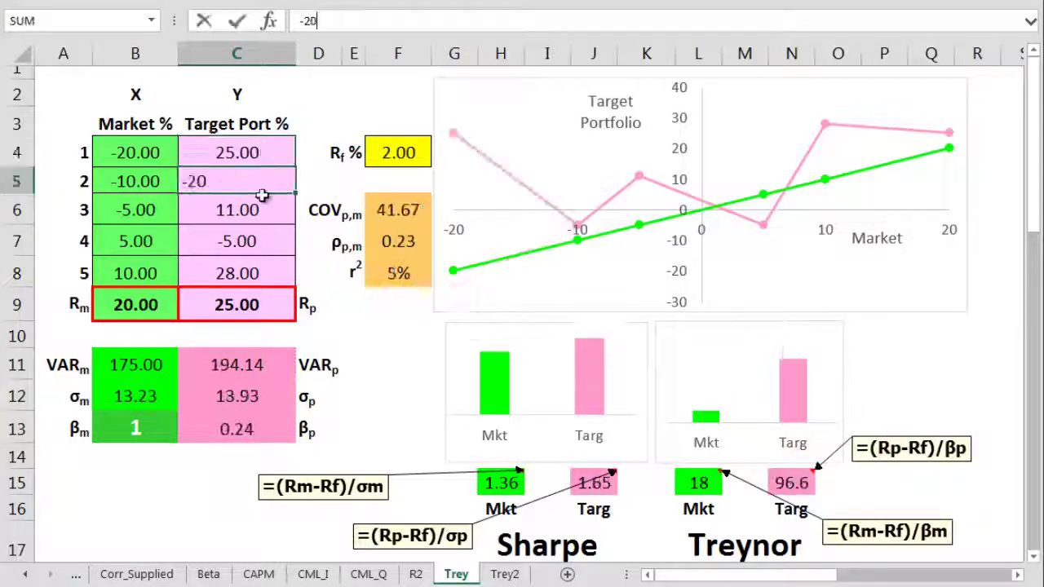
key("Return")
type("16")
key("Return")
type("-12")
key("Return")
type("32")
key("Return")
type("24")
key("Return")
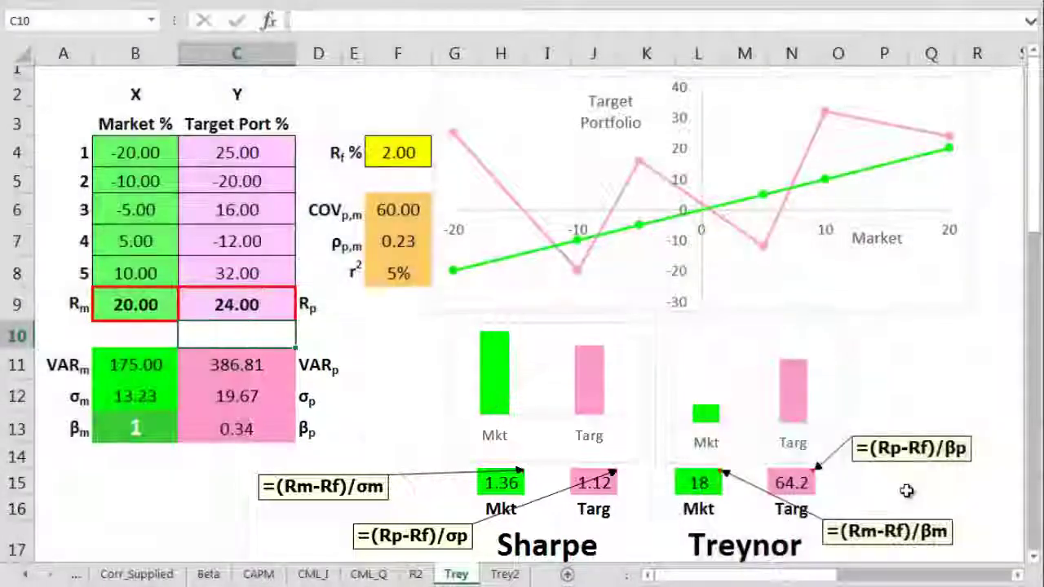
- Retype the target returns as 1, 2, 7, 12, 15 with Rp 32
left_click(269, 151)
type("1 2 7 12 15 32")
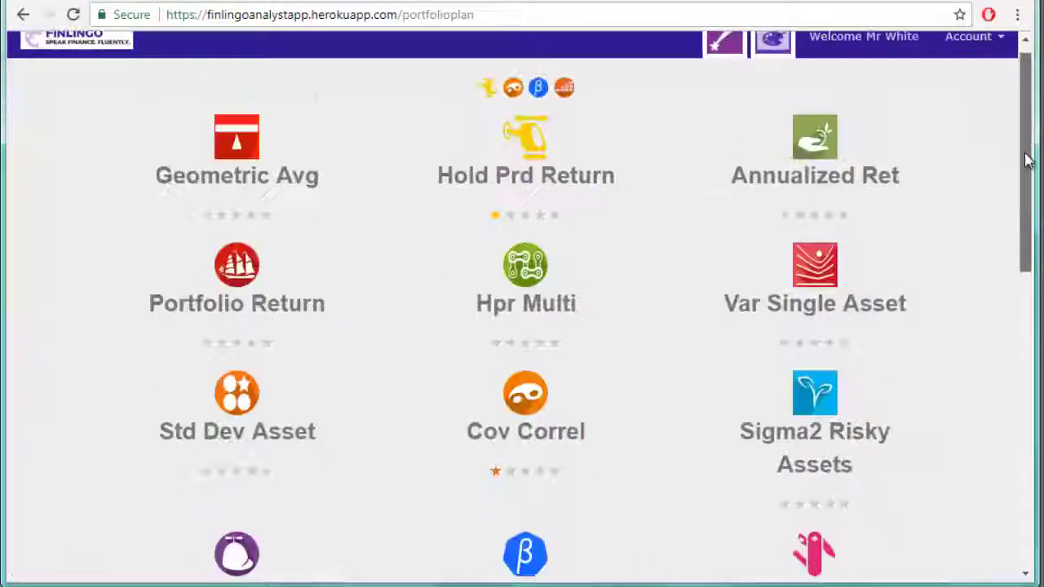
- Scroll the Portfolio Plan topics and open the Treynor Ratio practice question
scroll(315, 396, "down", 4)
left_click(247, 416)
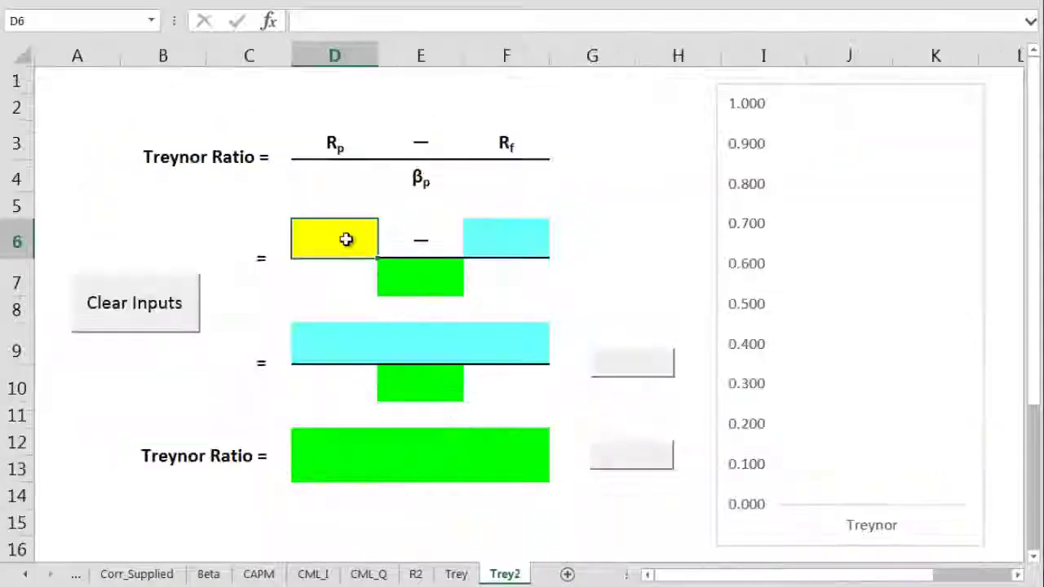
- On Trey2, enter portfolio return 20.89, risk-free rate 1.7 and beta 1.77
type("20.8")
key("Tab")
type("1.7")
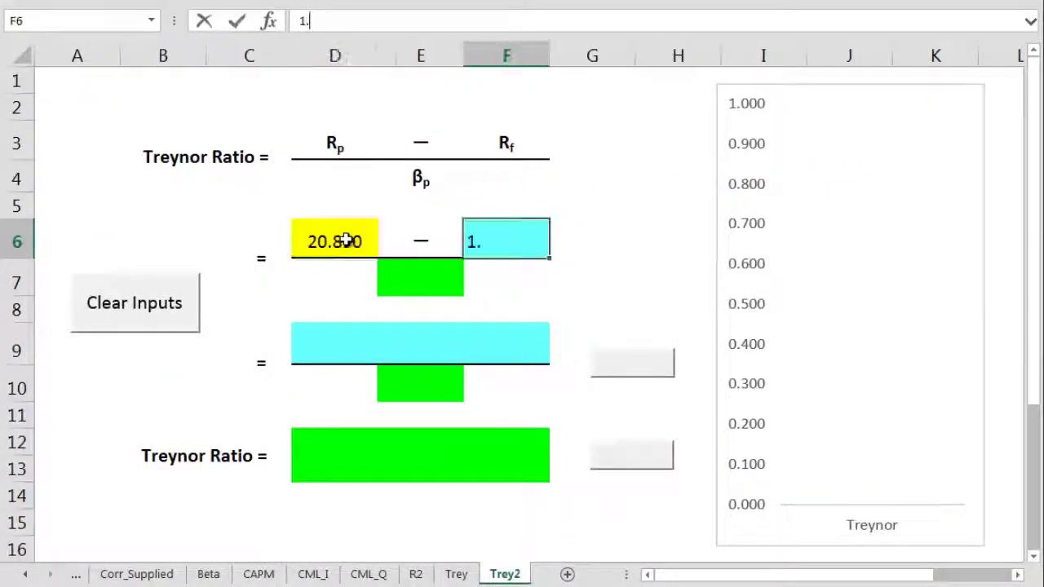
key("Tab")
type("1.77")
key("Return")
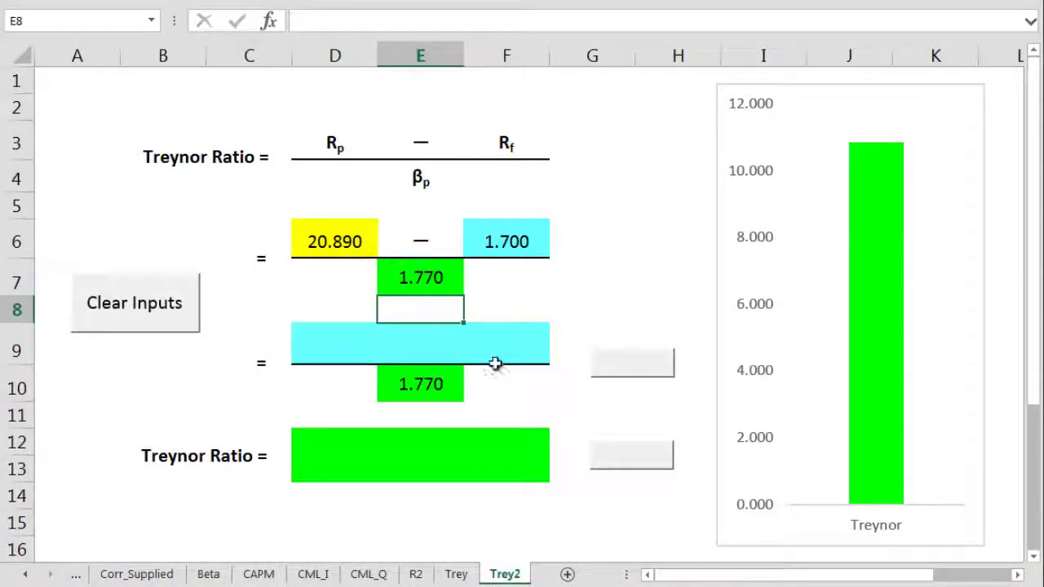
- Check the input and formula cells, then calculate the Treynor ratio of 10.842
left_click(514, 242)
left_click(357, 240)
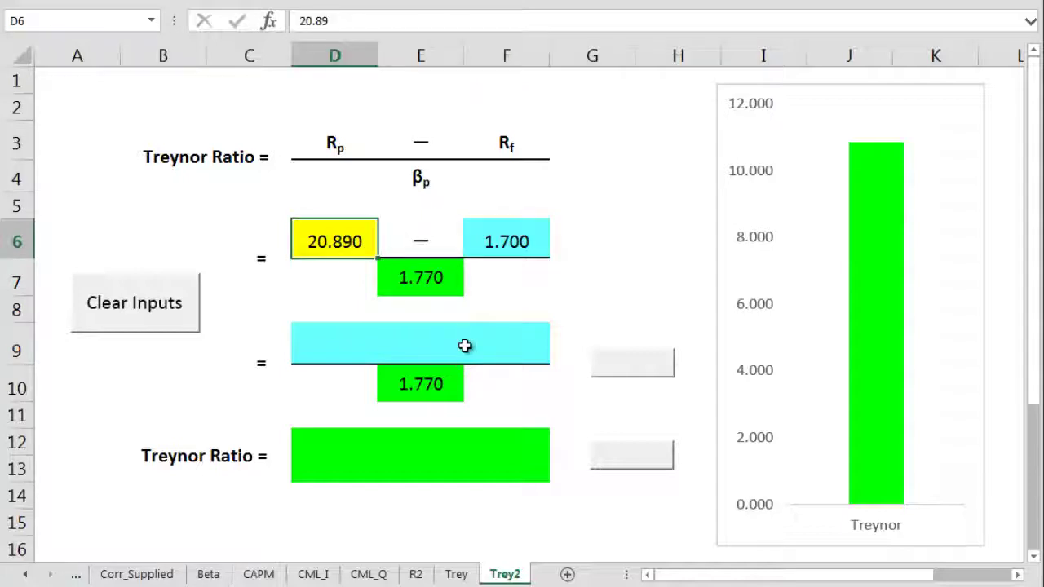
left_click(465, 345)
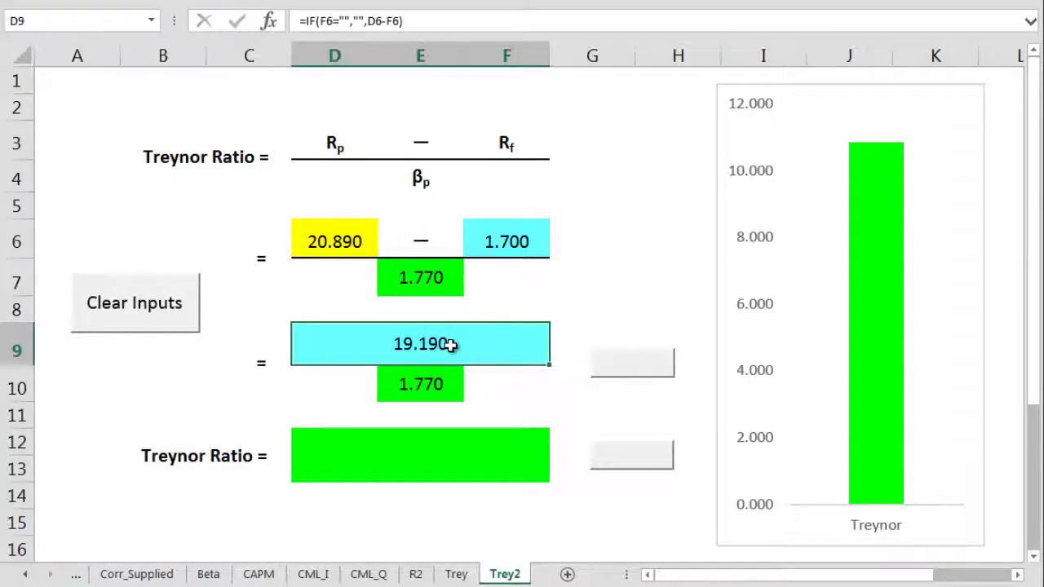
left_click(445, 384)
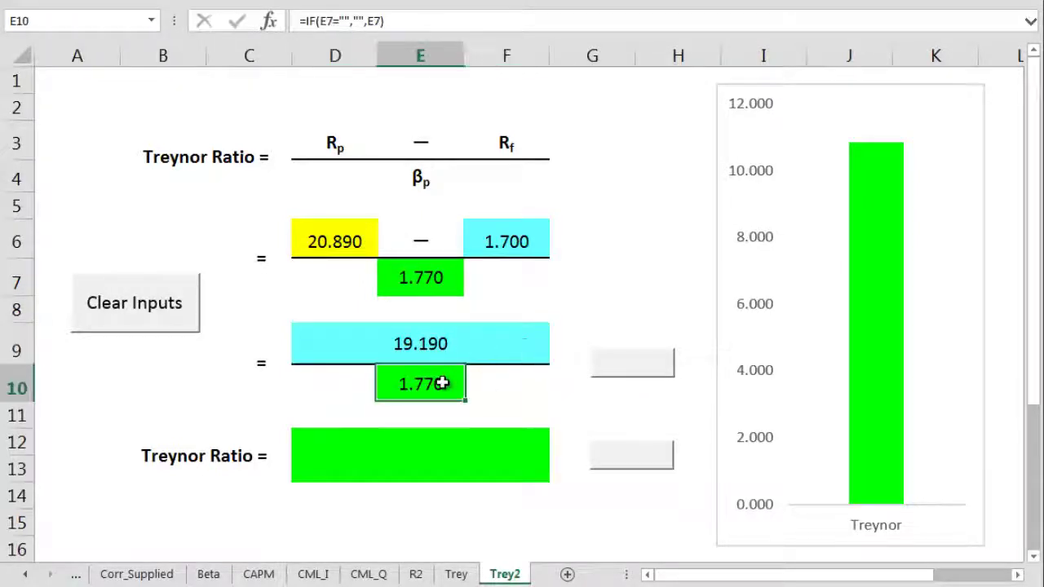
left_click(445, 455)
left_click(631, 465)
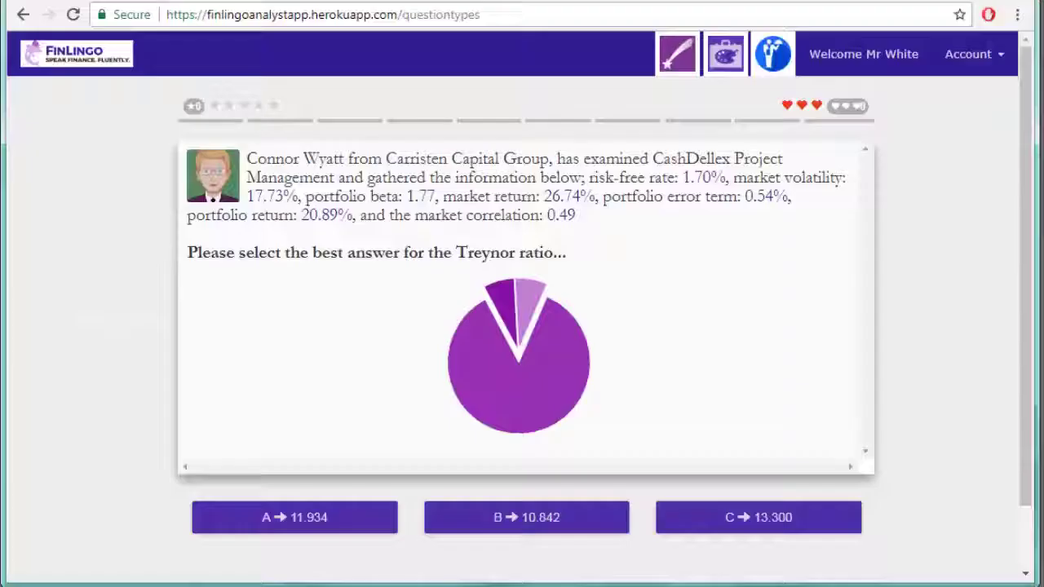
- Answer 10.842 (option B) and continue to the next Treynor question
left_click(590, 523)
scroll(1021, 342, "down", 2)
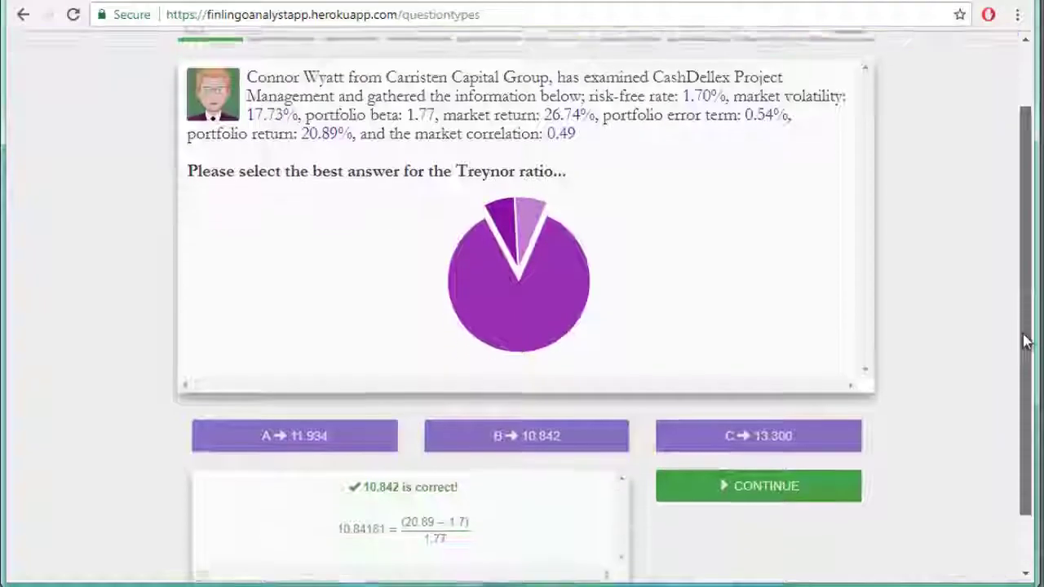
left_click(780, 480)
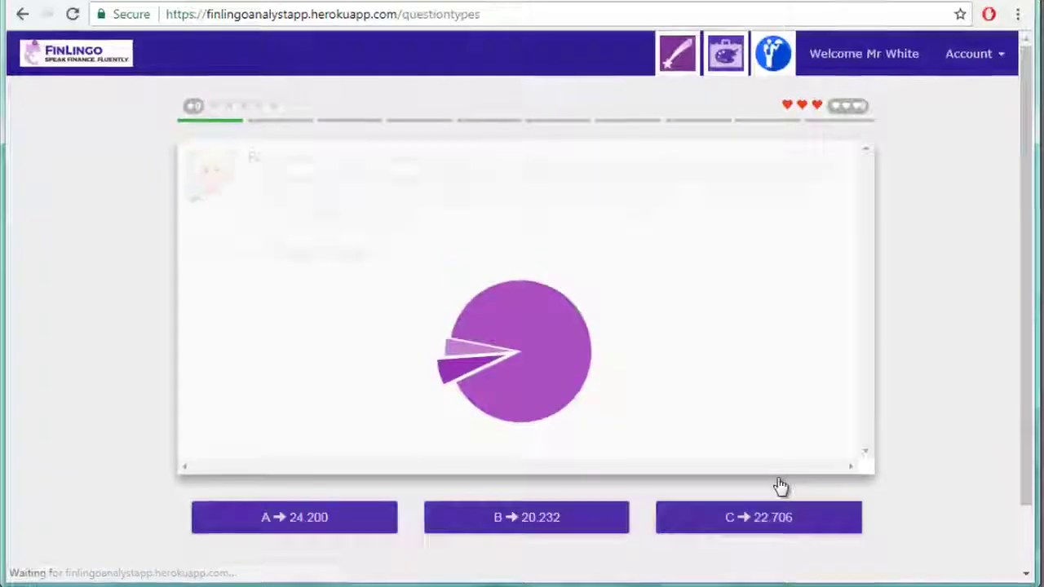